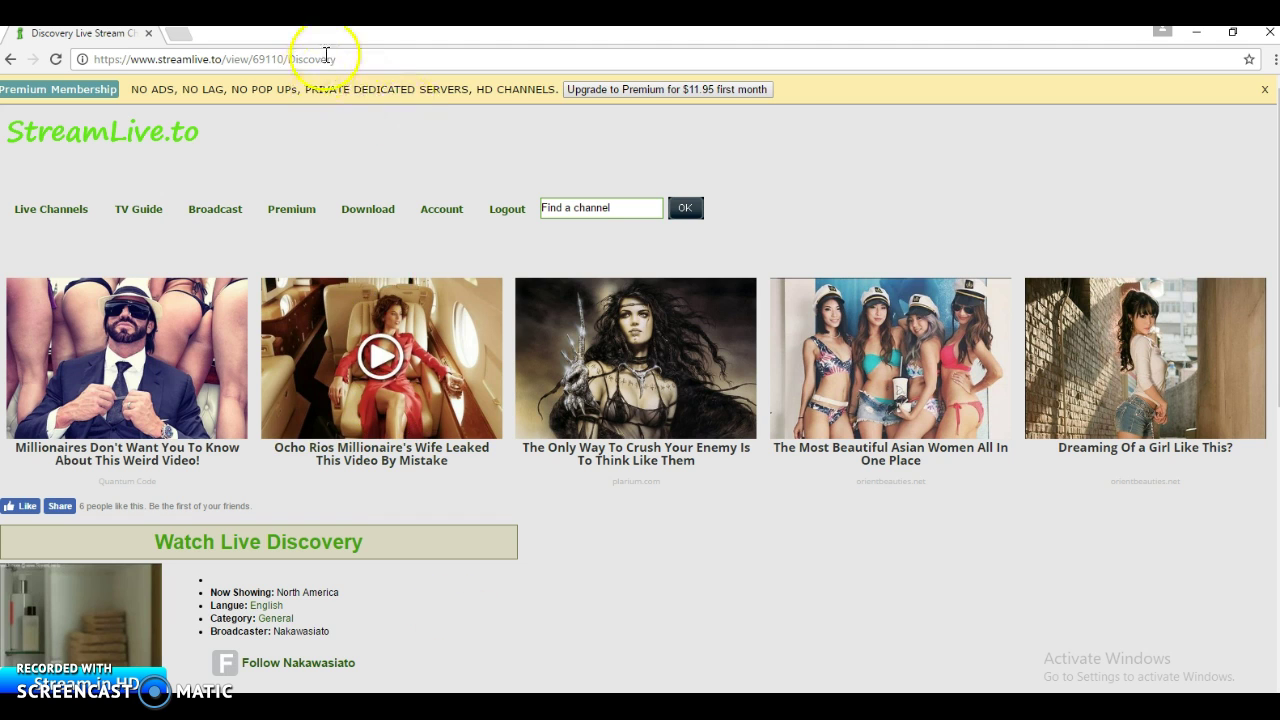
Search Google for 'premium iptv service' and scroll through the provider results and back up.
click(327, 58)
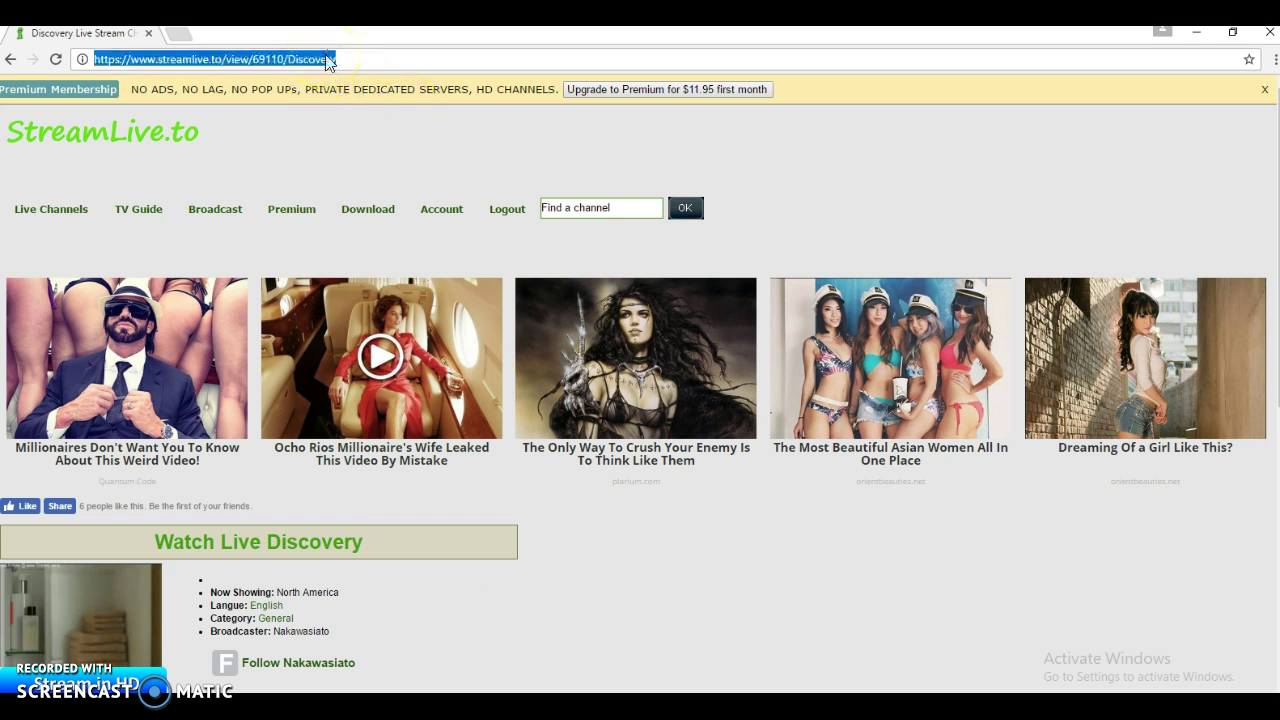
text(premium ipt)
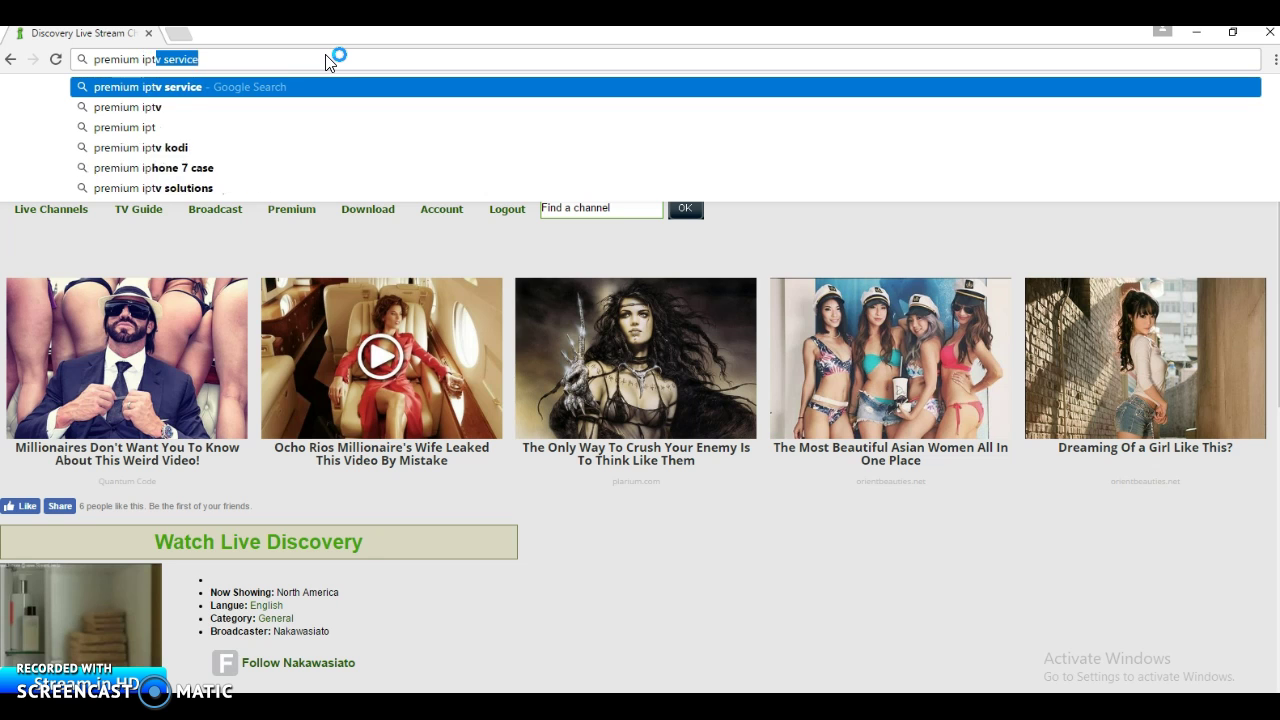
text(v service)
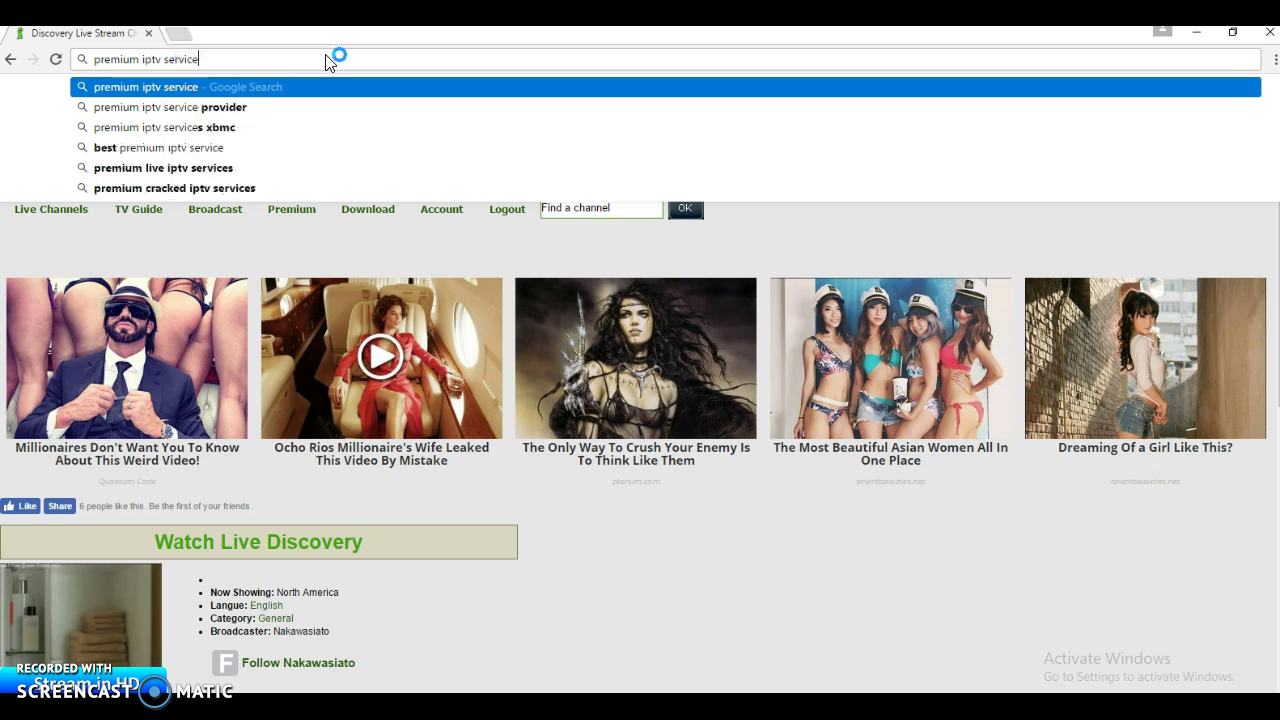
key(Return)
click(315, 240)
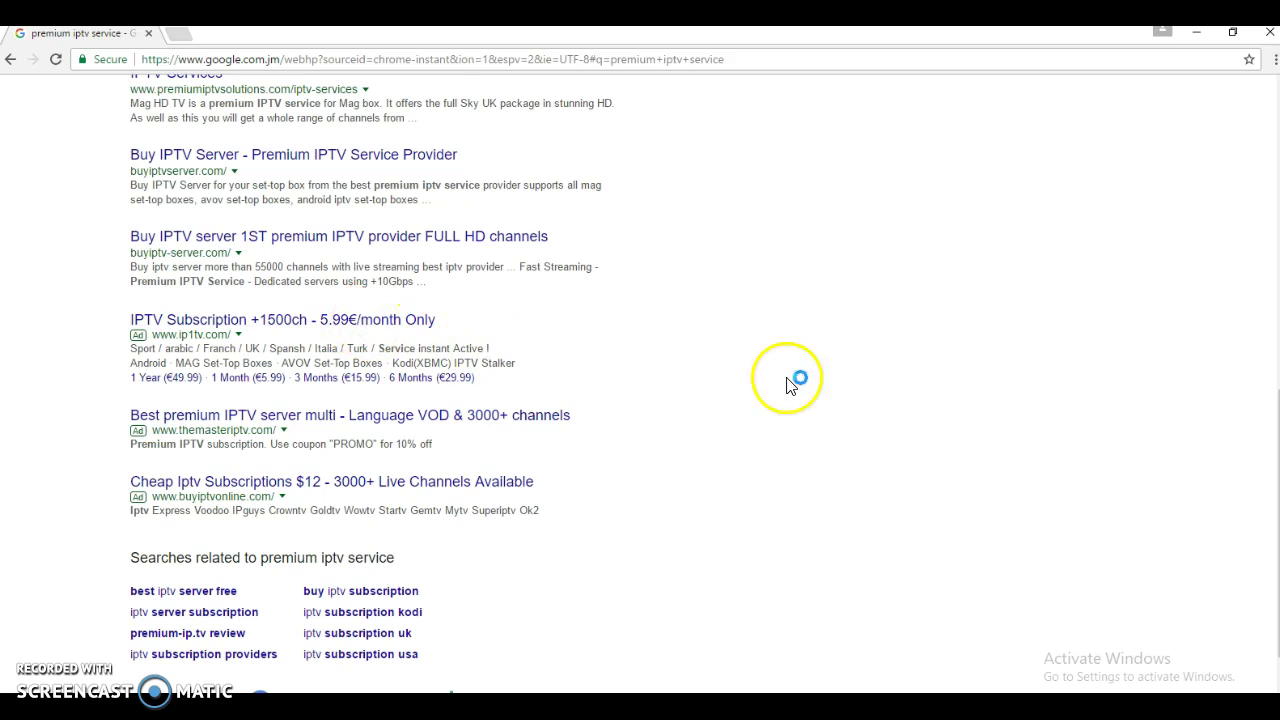
click(990, 409)
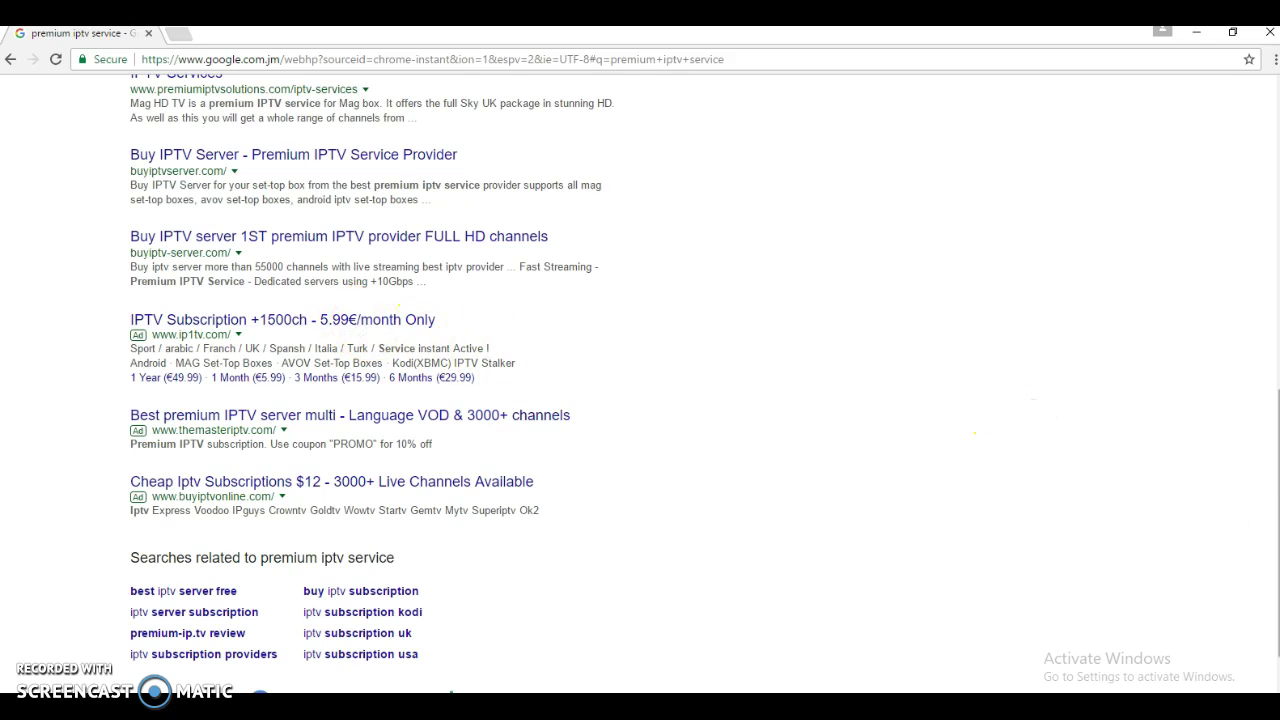
scroll(640, 400, up, 5)
scroll(640, 400, up, 5)
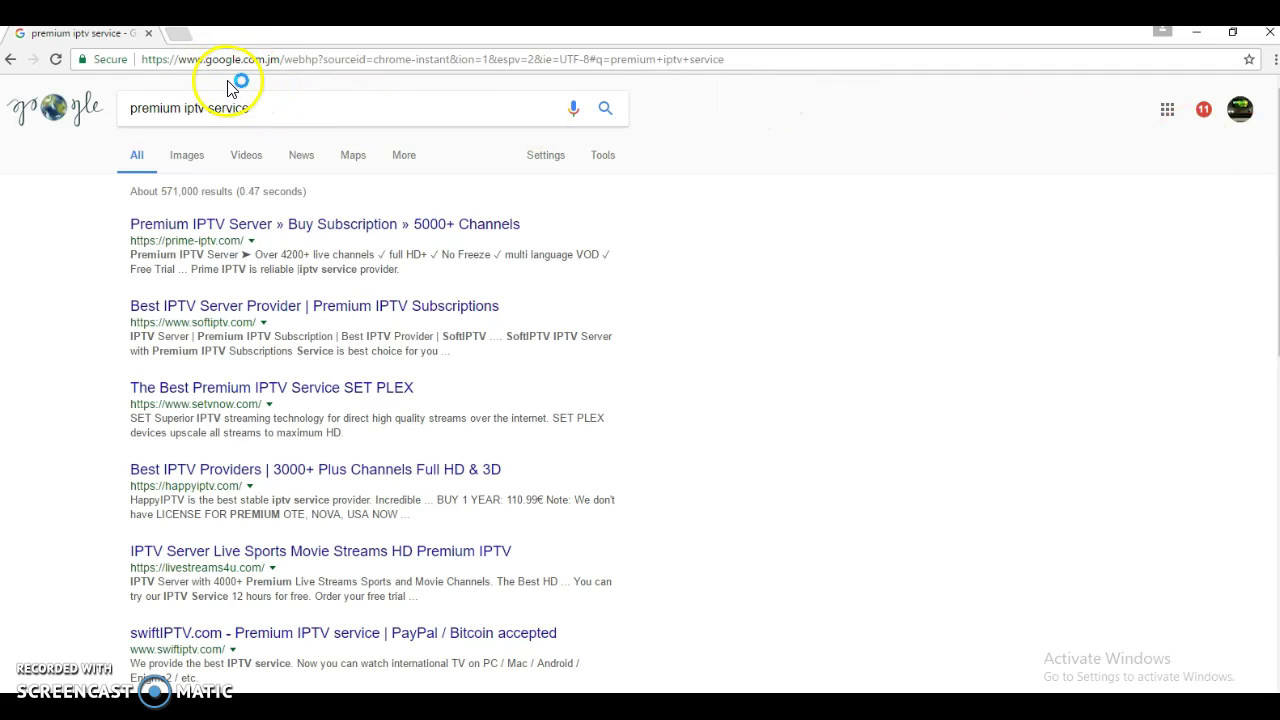
Search Google for 'streamlive.to' and open the StreamLive site.
click(266, 110)
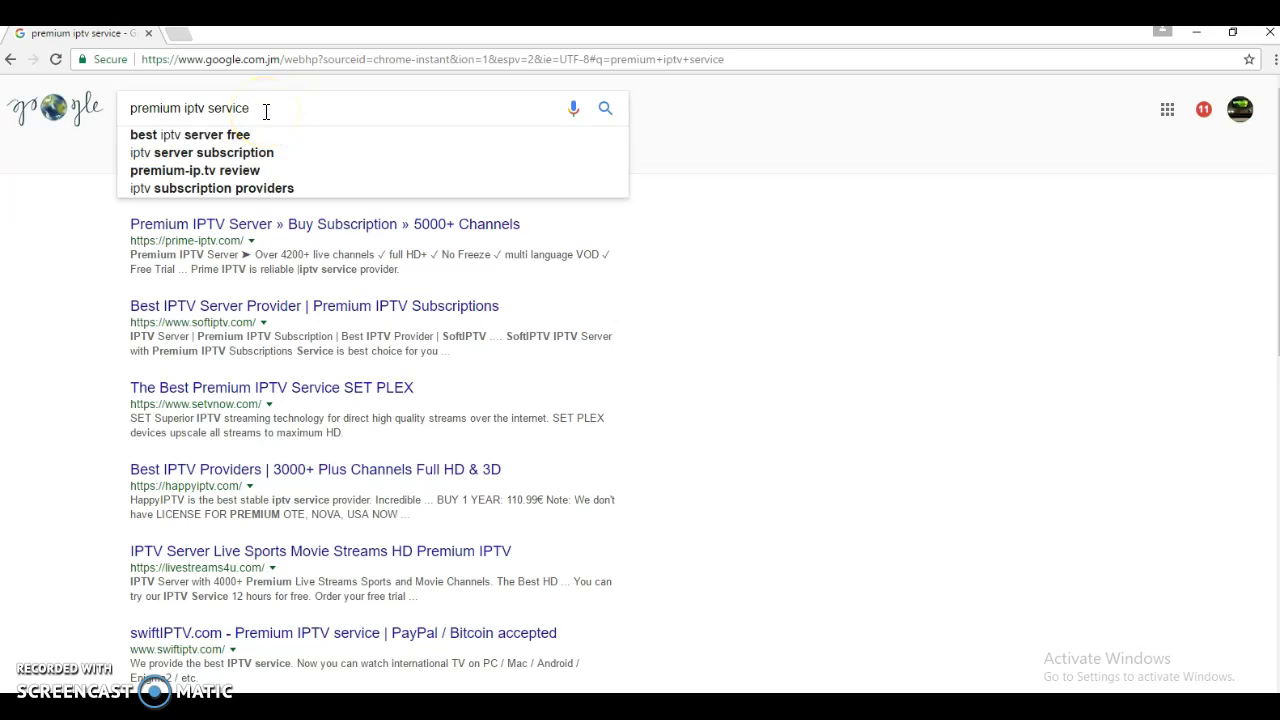
key(BackSpace)
key(BackSpace)
key(BackSpace)
key(BackSpace)
key(BackSpace)
key(BackSpace)
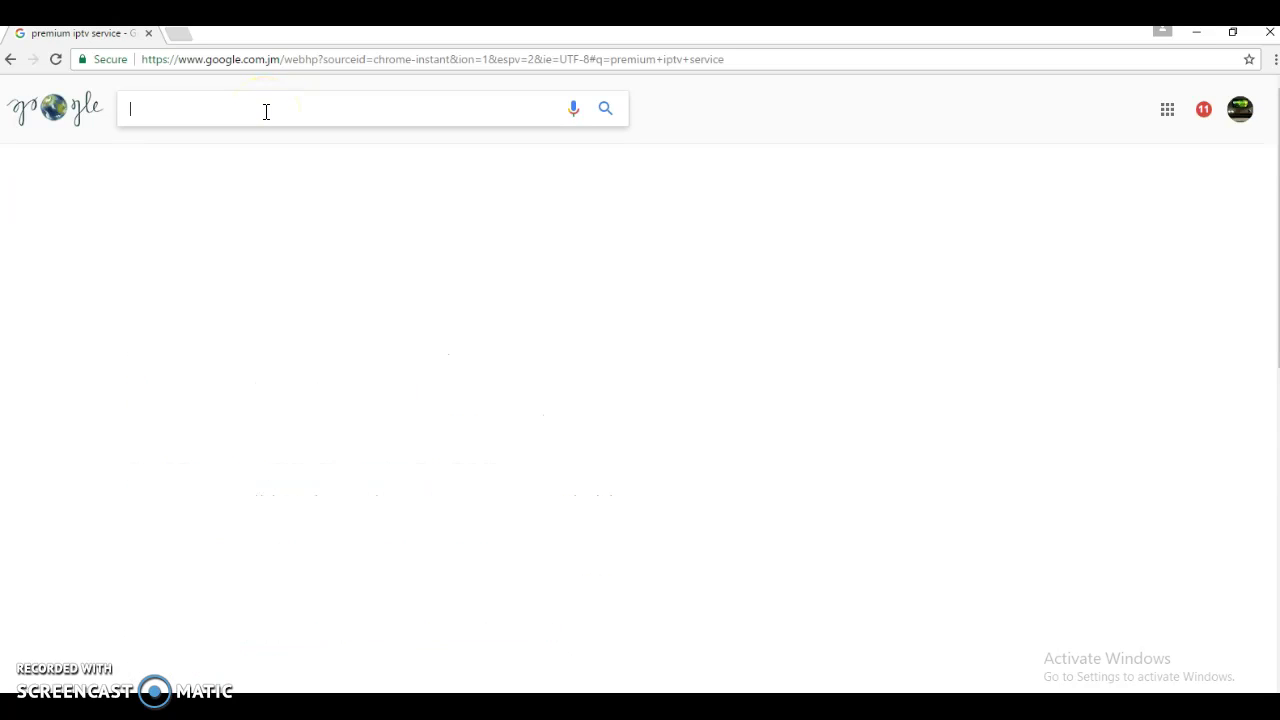
text(stream)
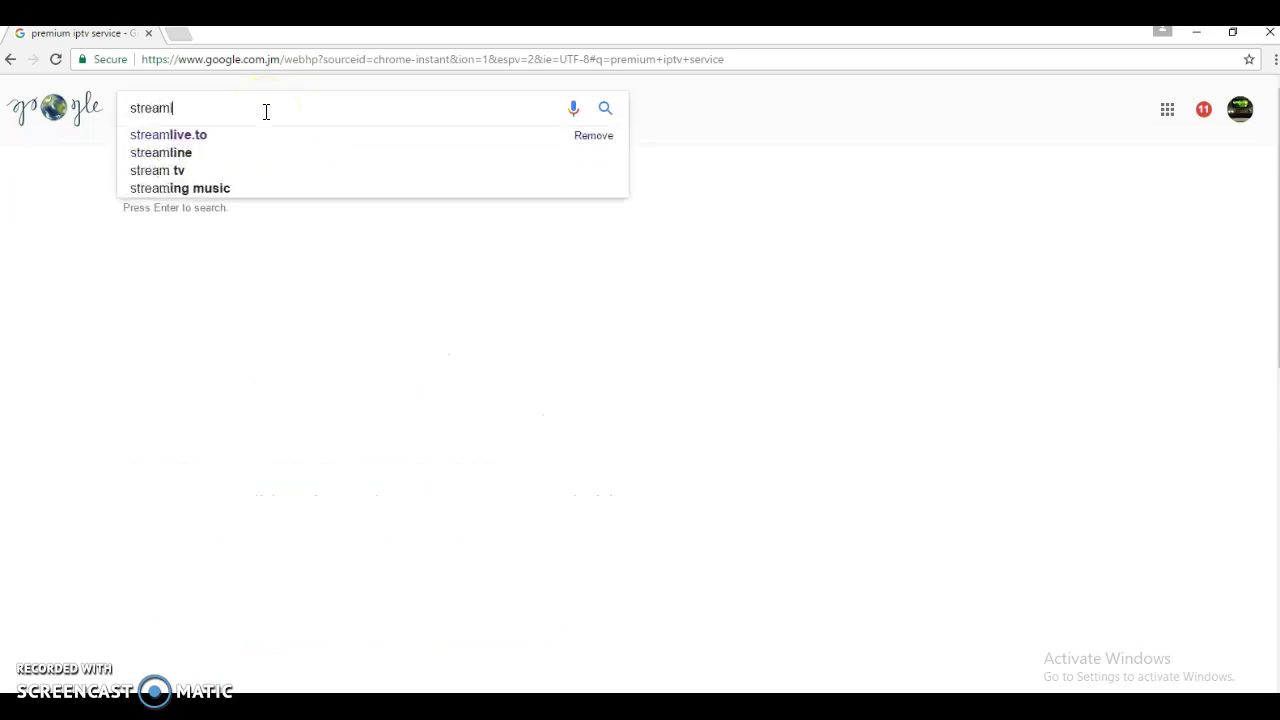
text(live.to)
key(Return)
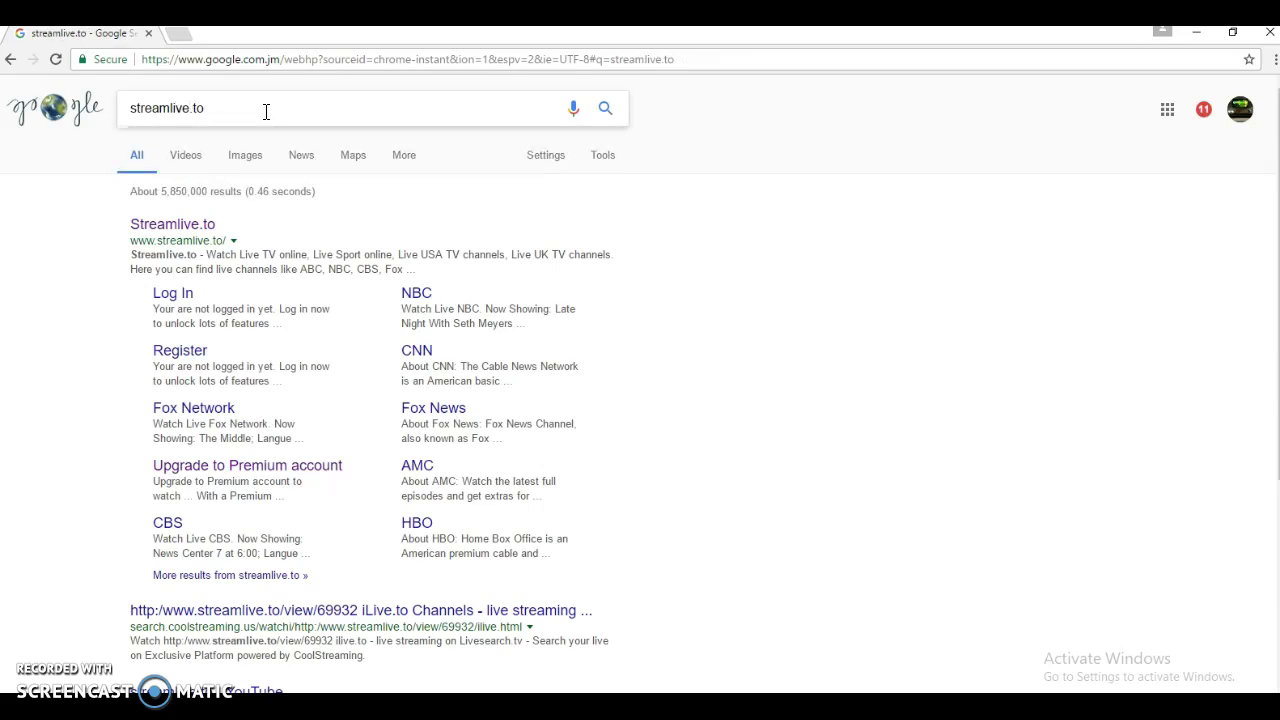
click(175, 228)
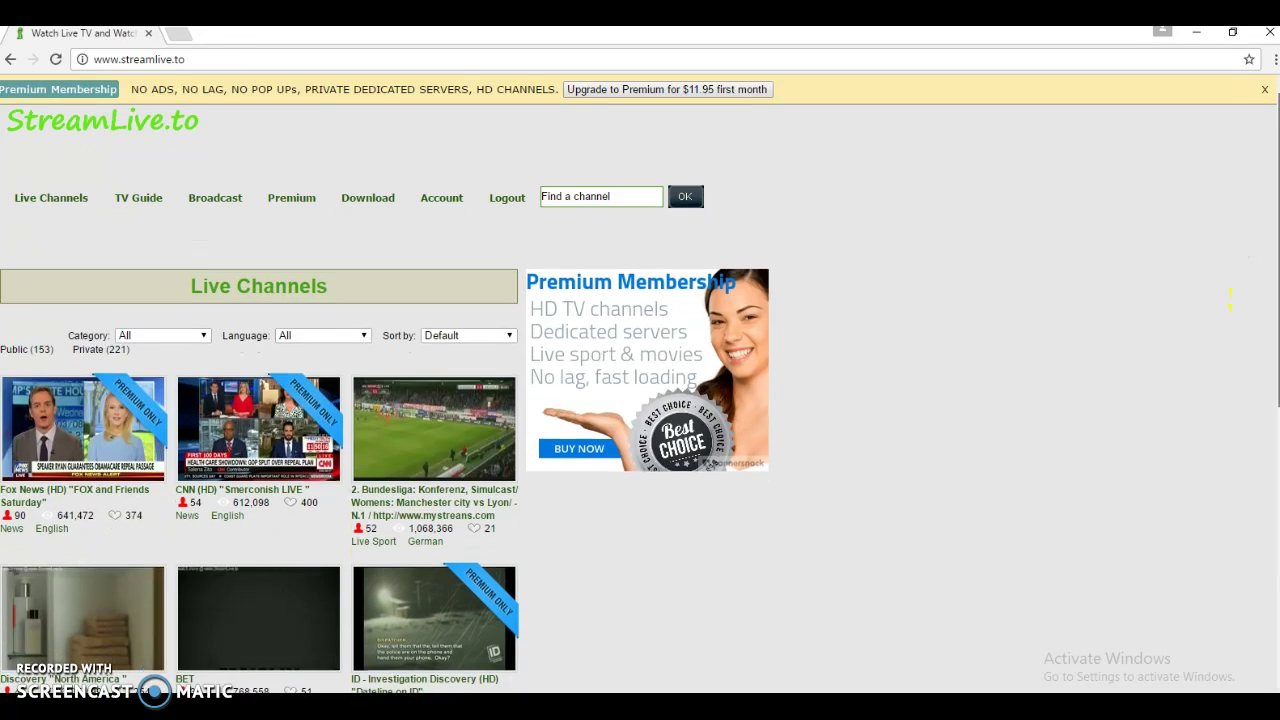
Start the Discovery North America live stream, close the Premium Account popup, and minimise Chrome.
scroll(447, 374, down, 2)
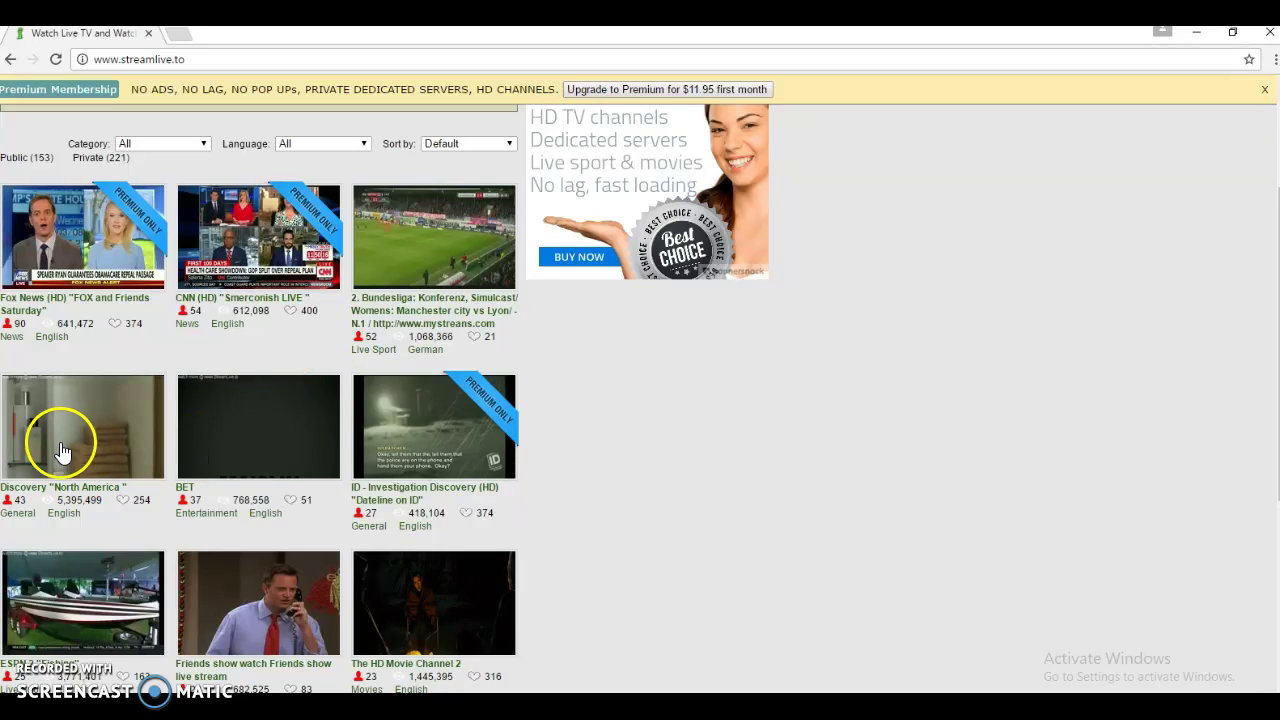
mouse_move(82, 620)
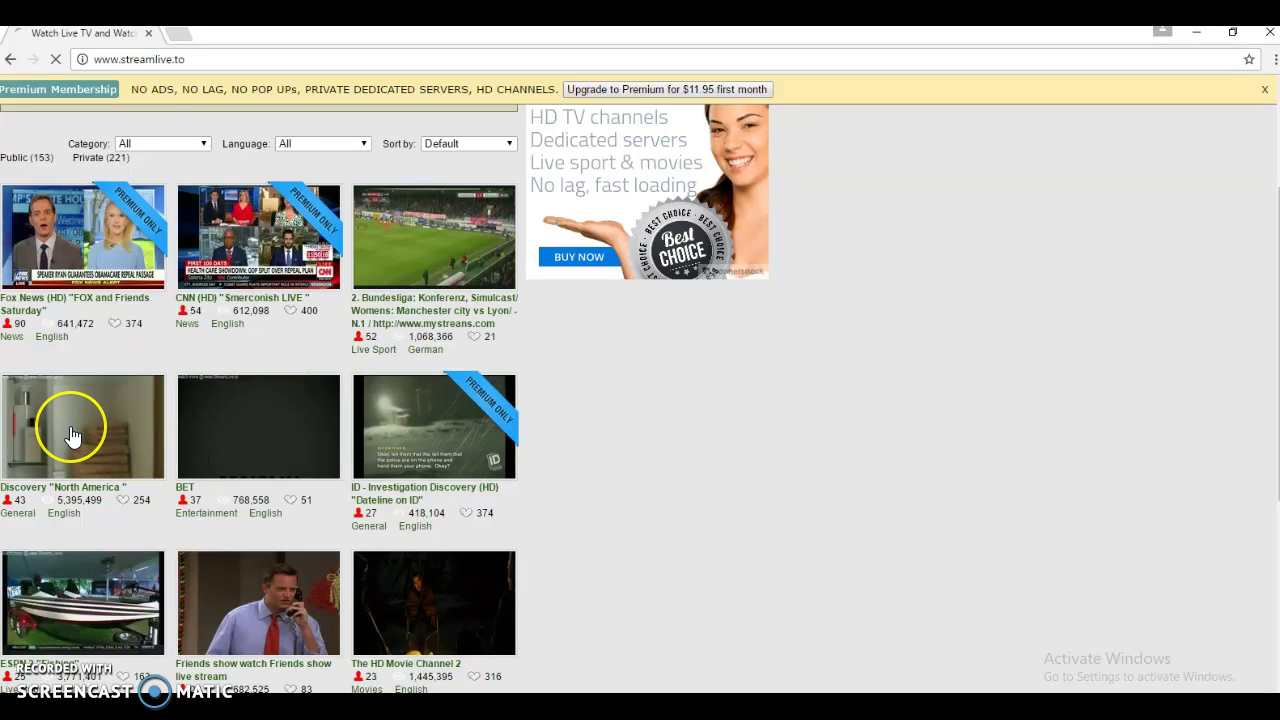
click(72, 436)
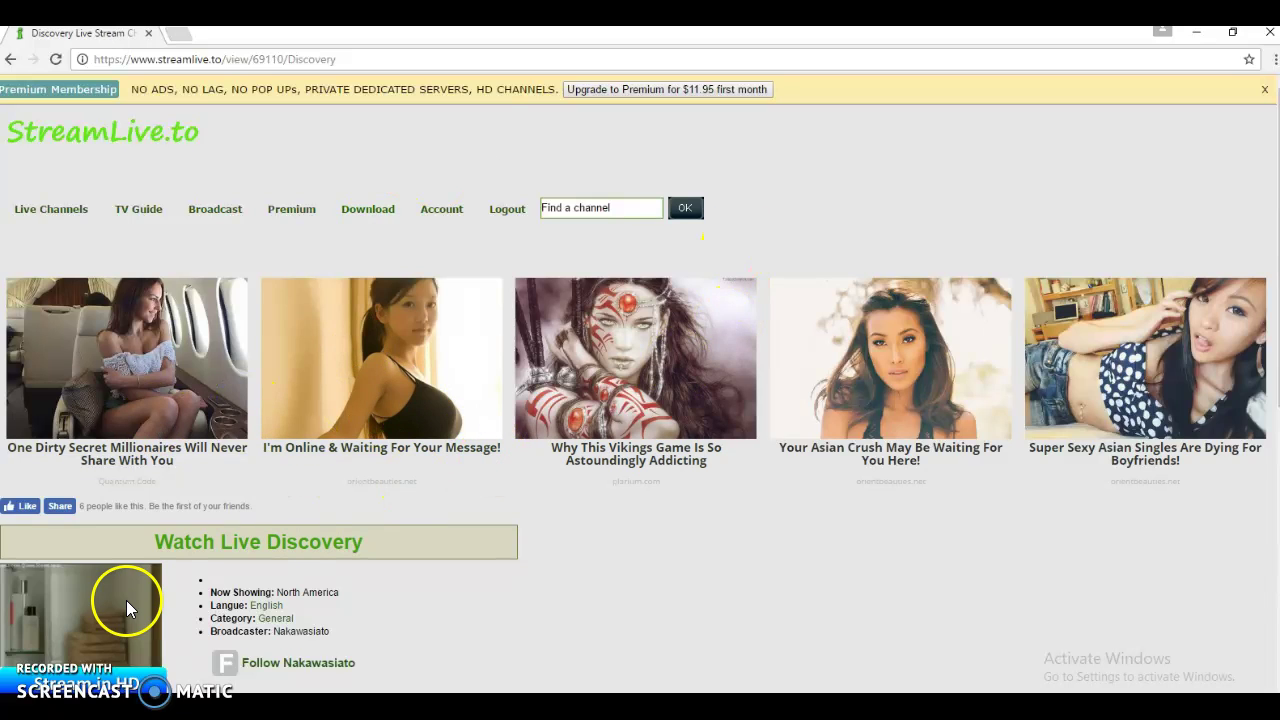
click(94, 670)
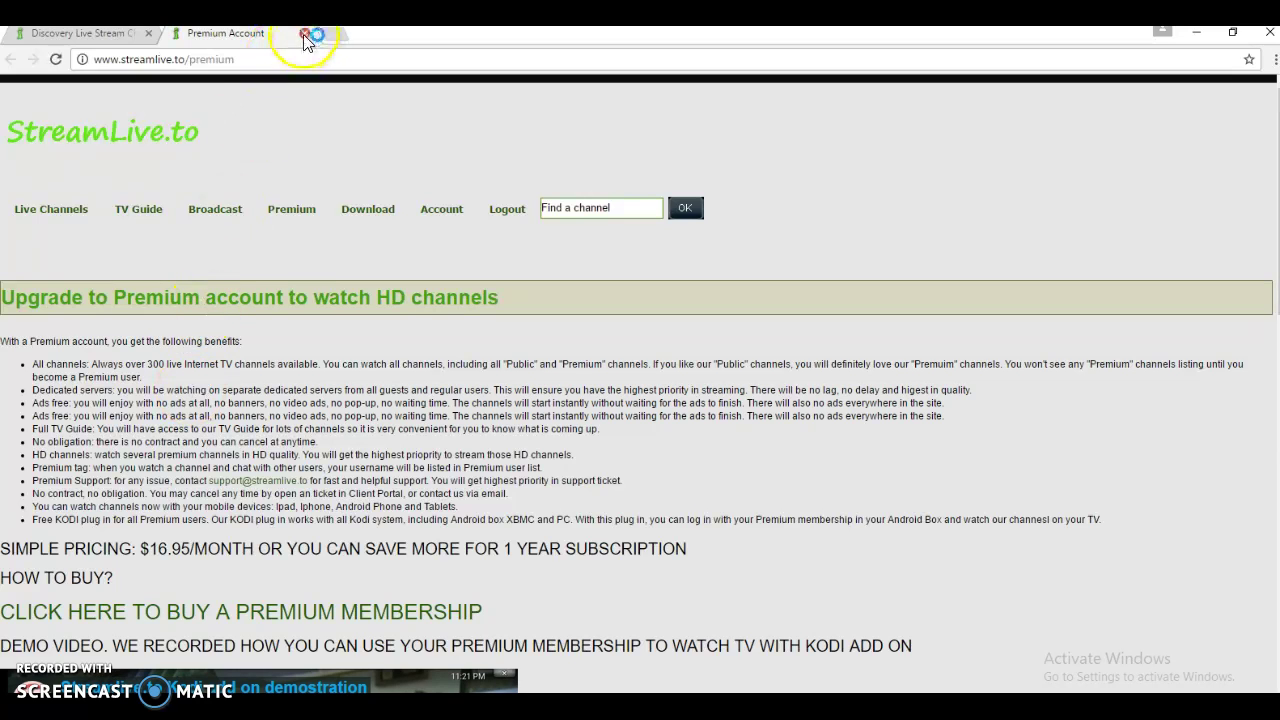
click(305, 35)
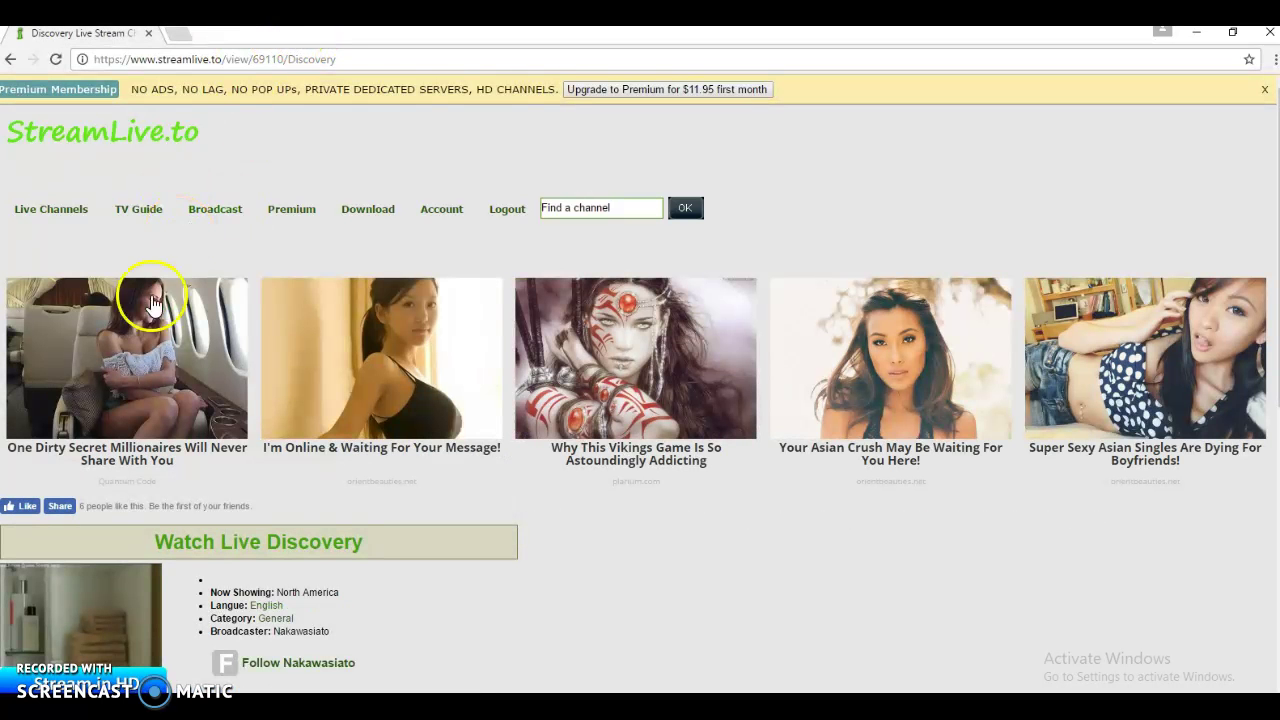
click(1197, 33)
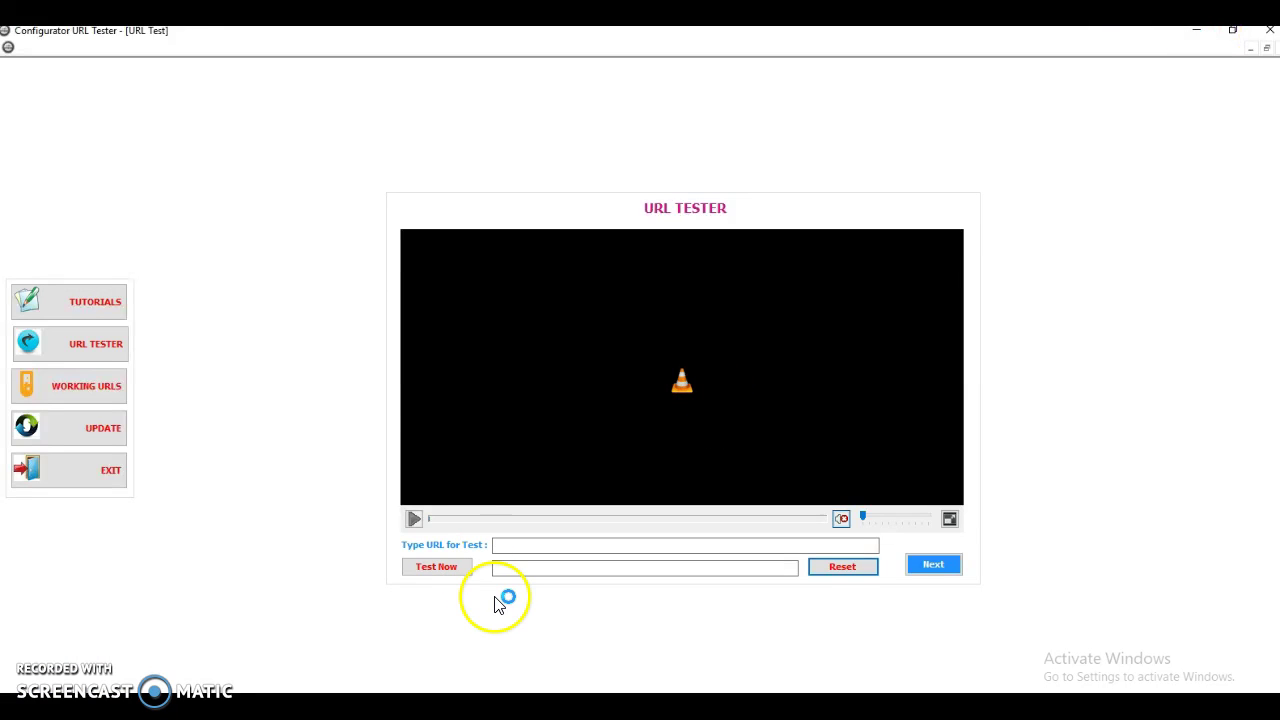
Filter URL Snooper by 'm3u' and copy the Discovery m3u8 link to the clipboard.
key(alt+Tab)
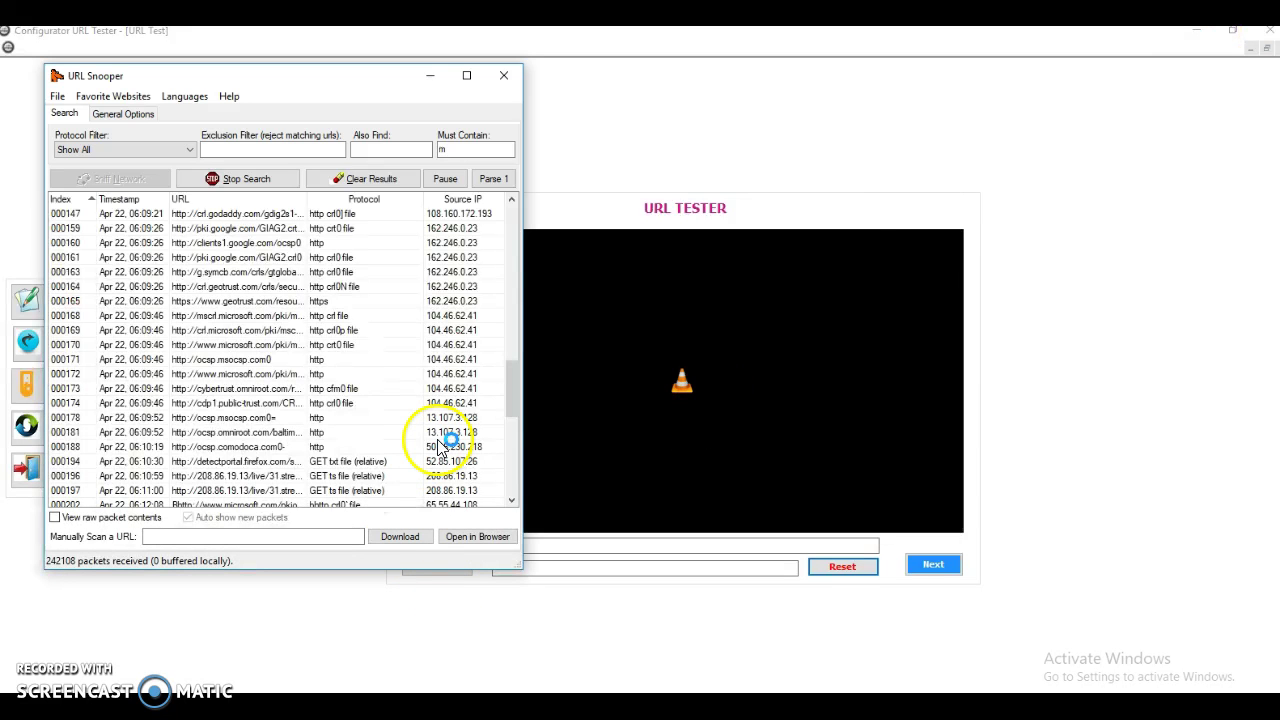
text(3)
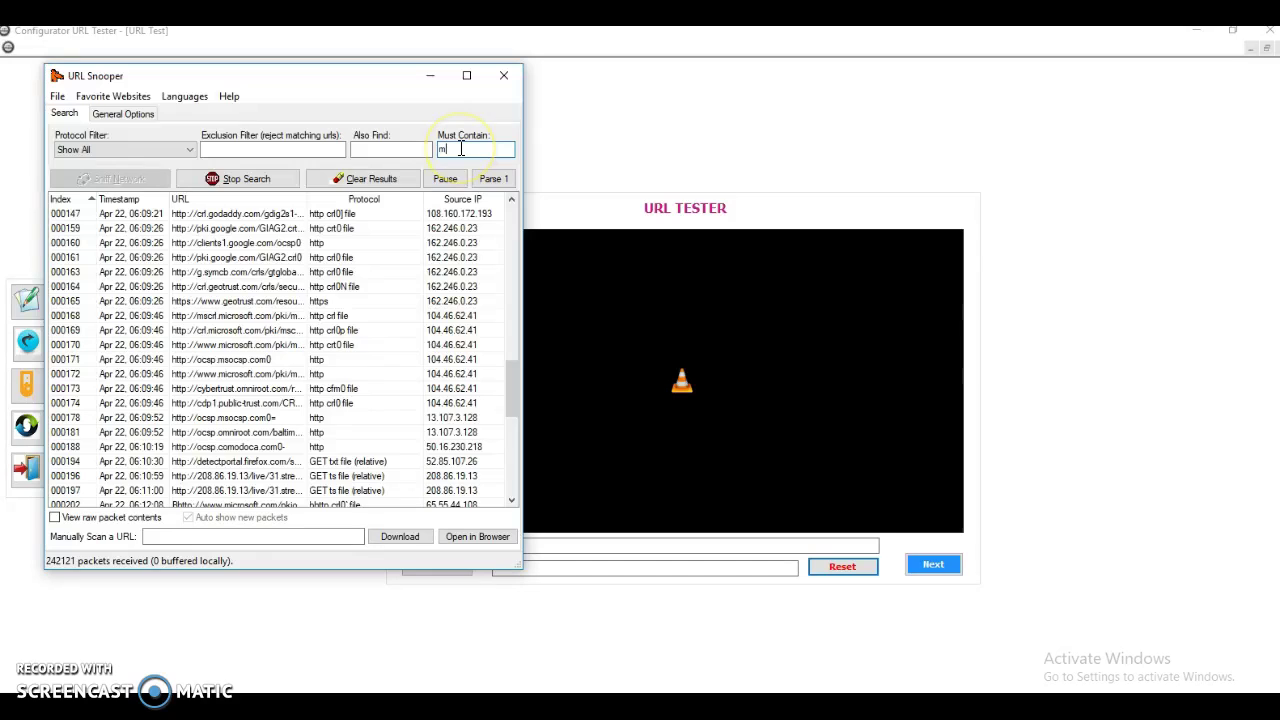
text(u)
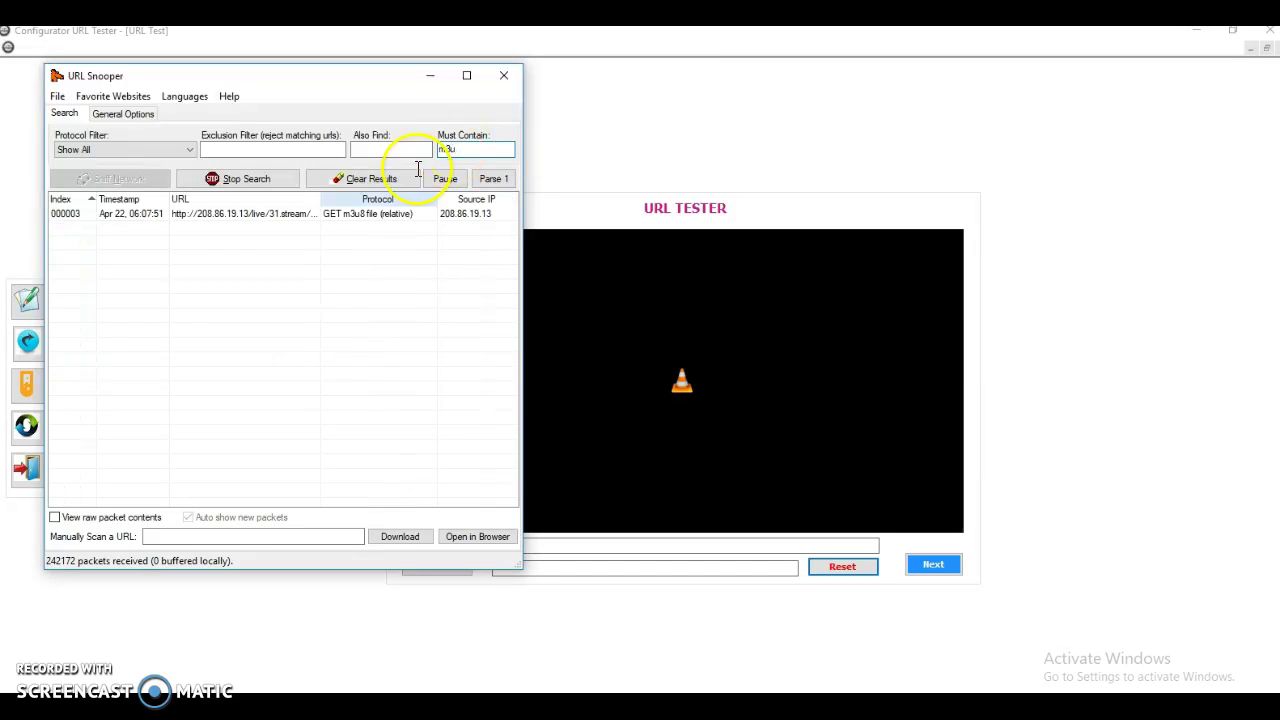
click(255, 216)
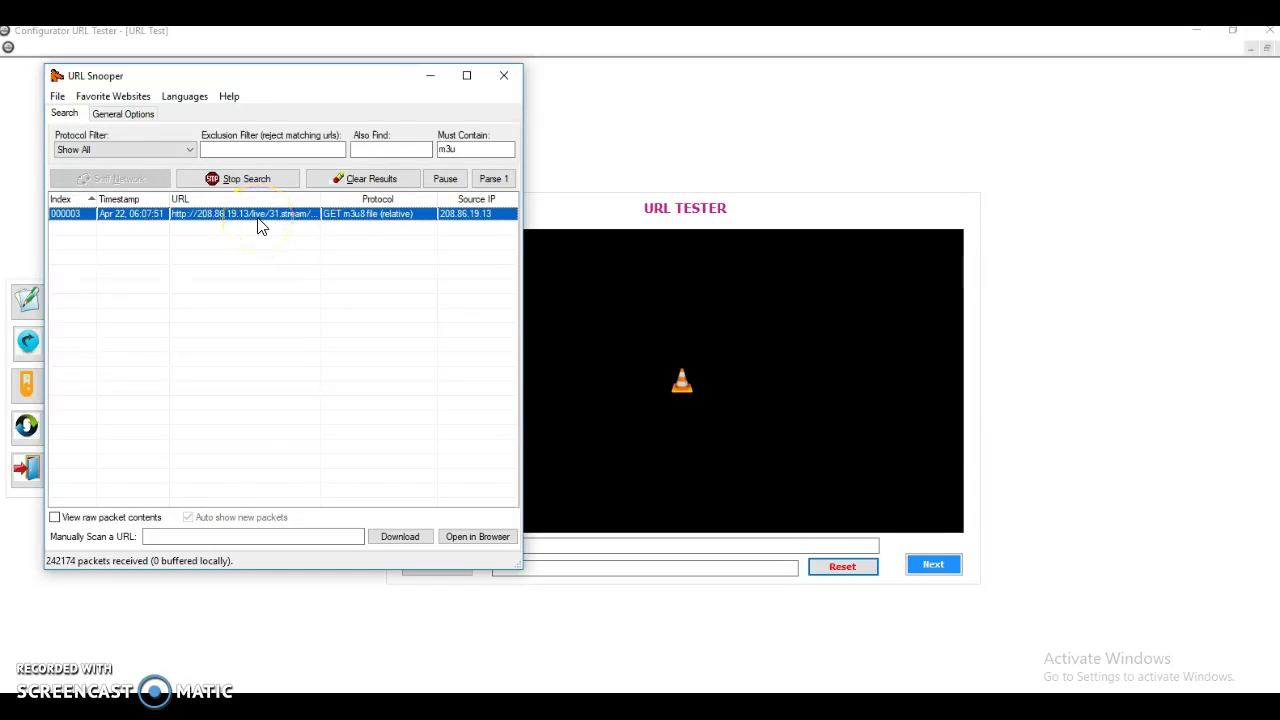
right_click(258, 221)
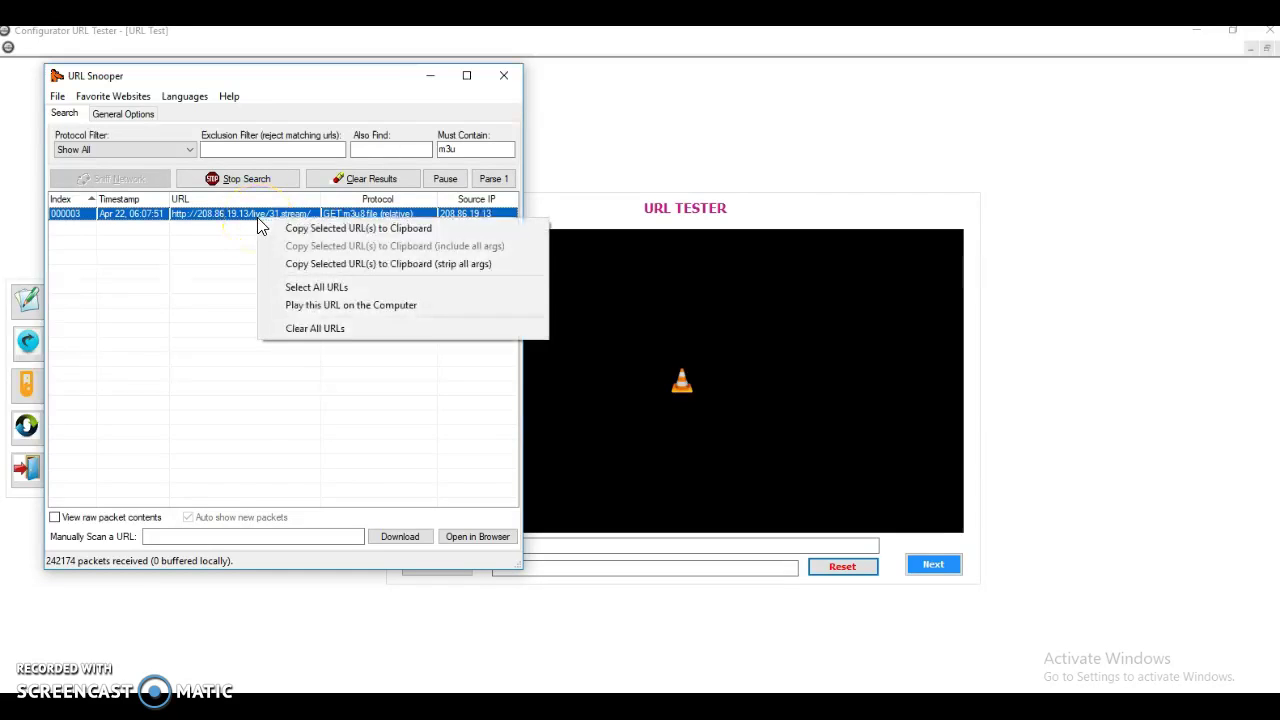
click(186, 271)
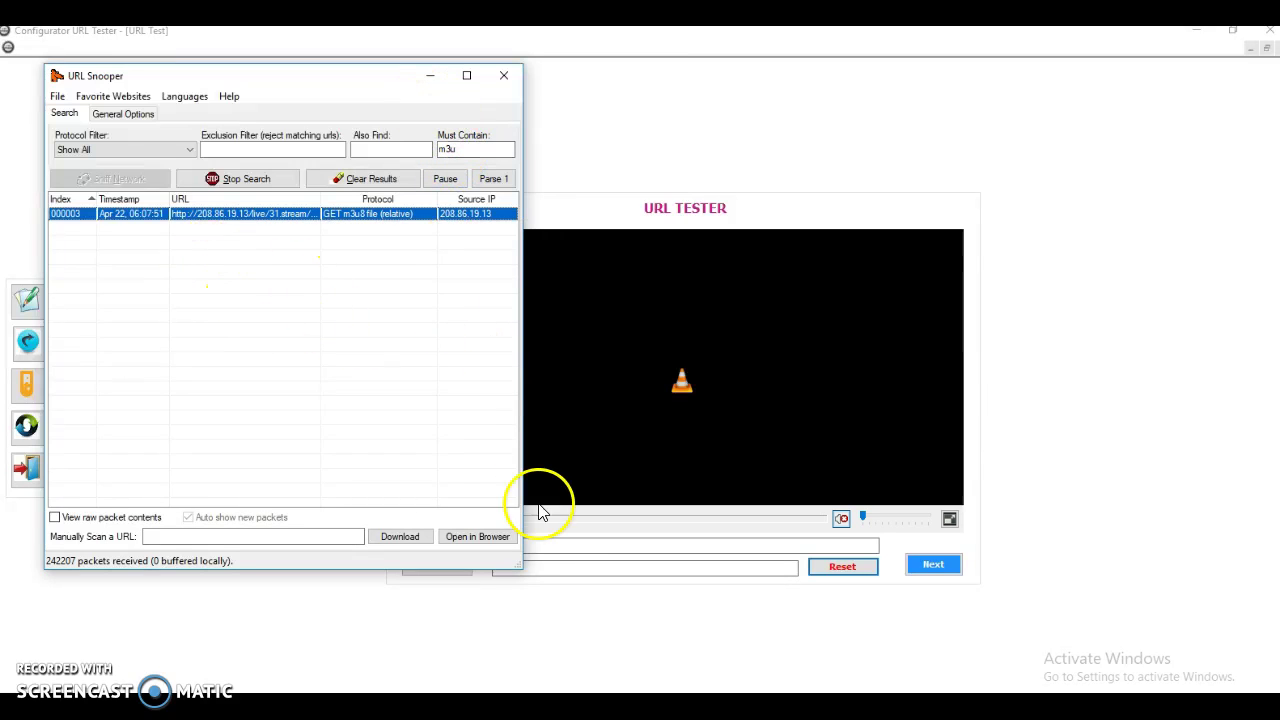
click(556, 541)
Paste the m3u8 link into Type URL for Test, play it with Test Now, then Reset.
key(ctrl+v)
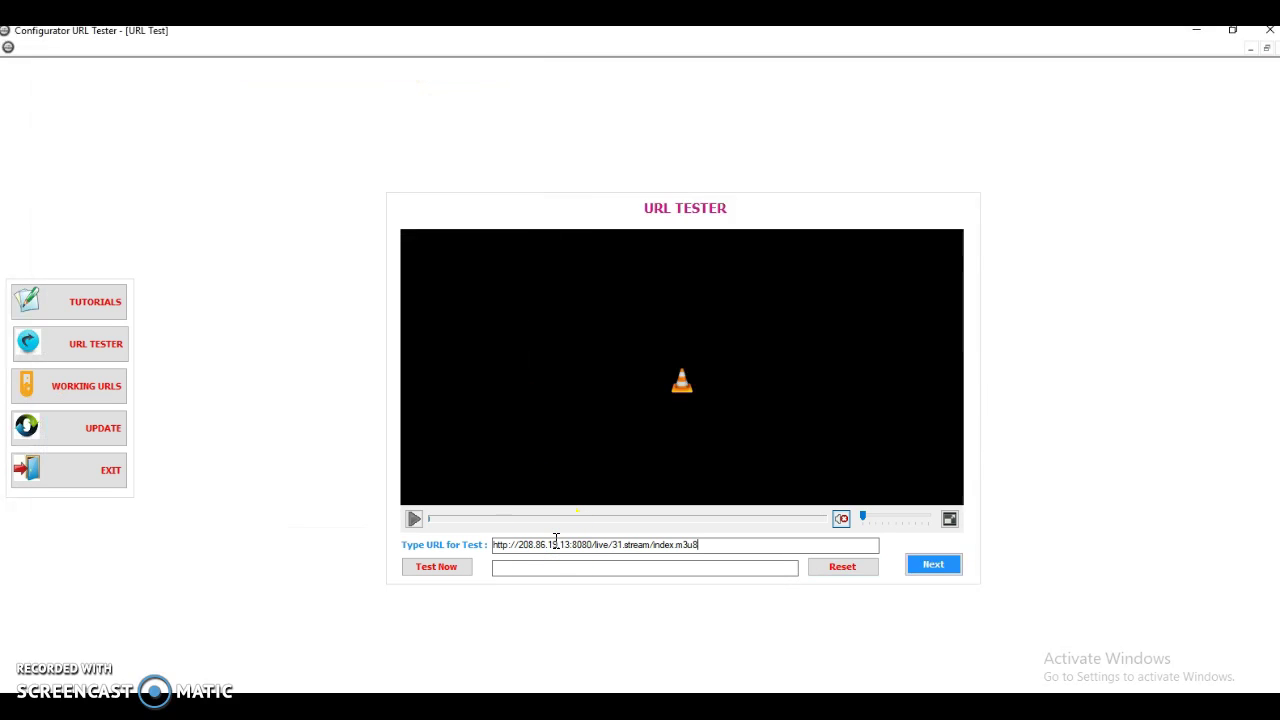
click(454, 584)
click(446, 578)
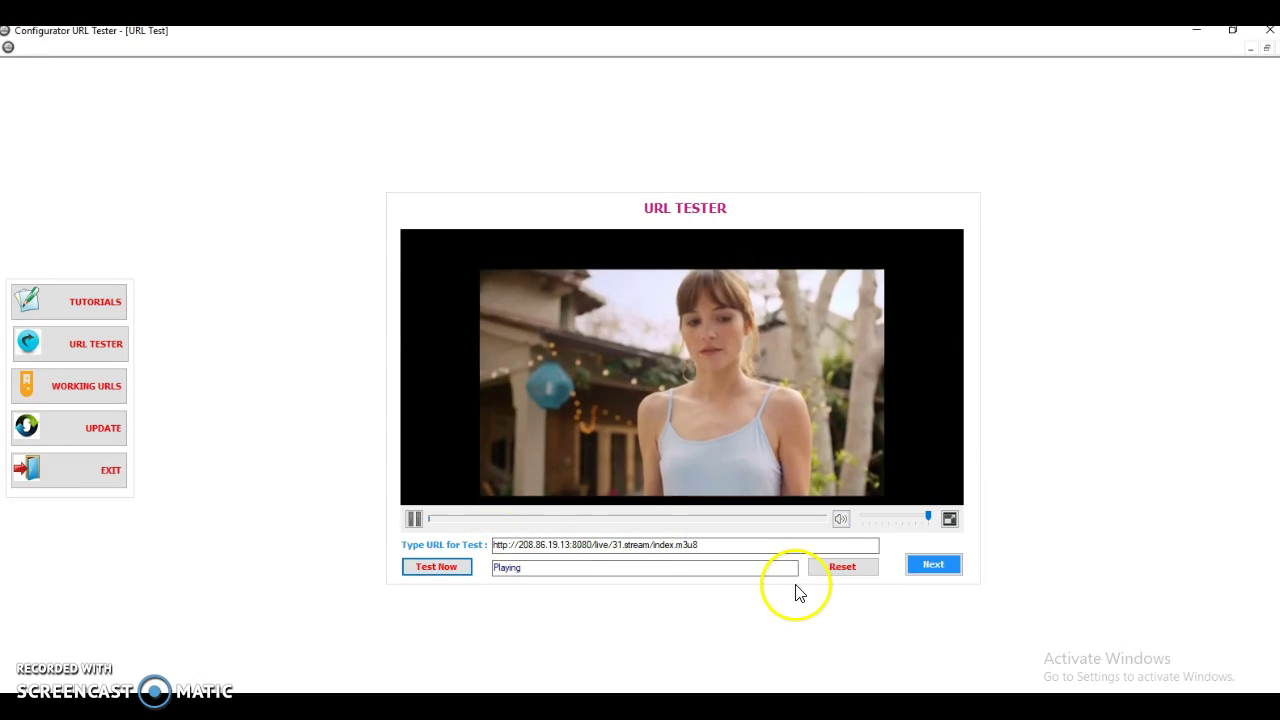
click(845, 567)
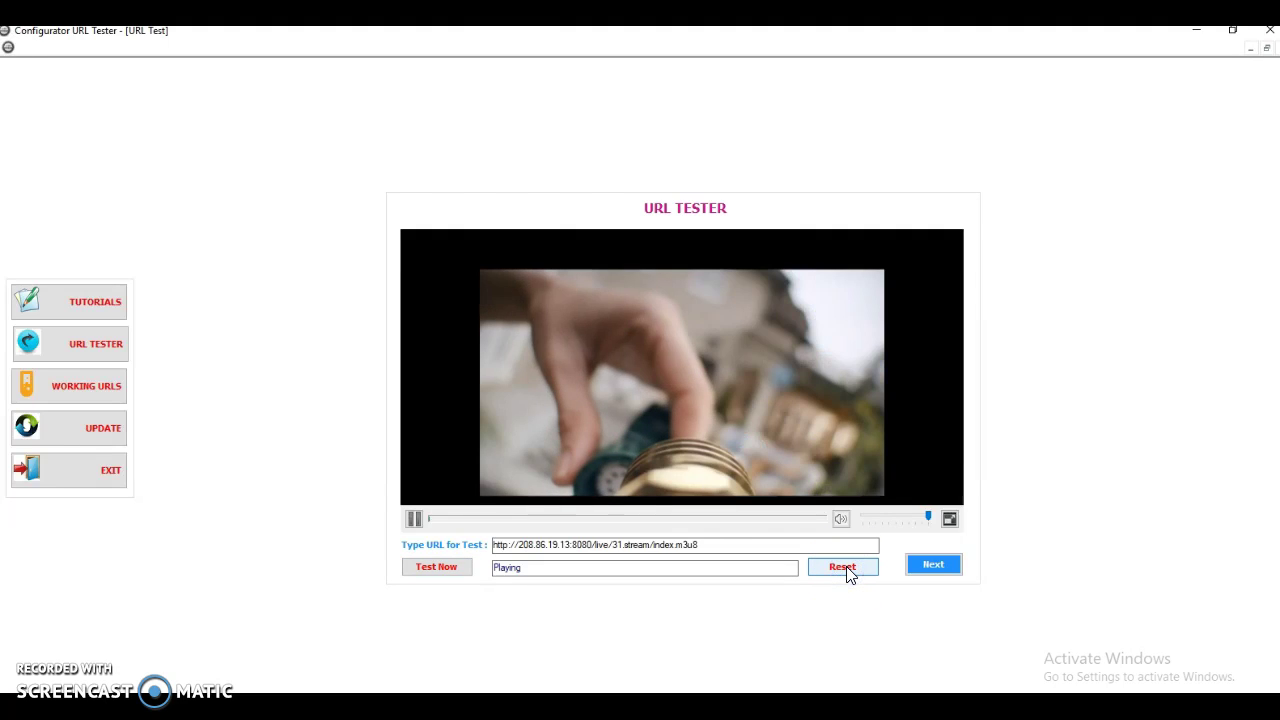
click(846, 566)
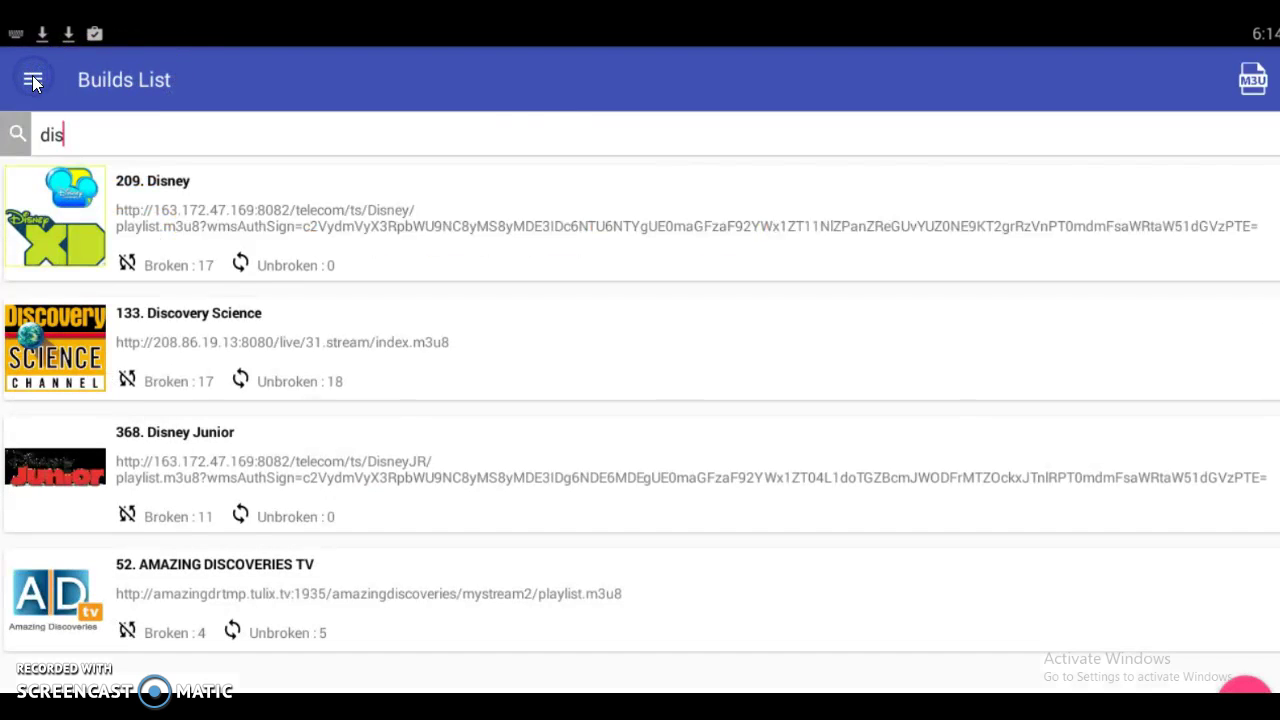
Leave the Discovery Science channel form and switch to the Configurator for Kodi app.
click(33, 80)
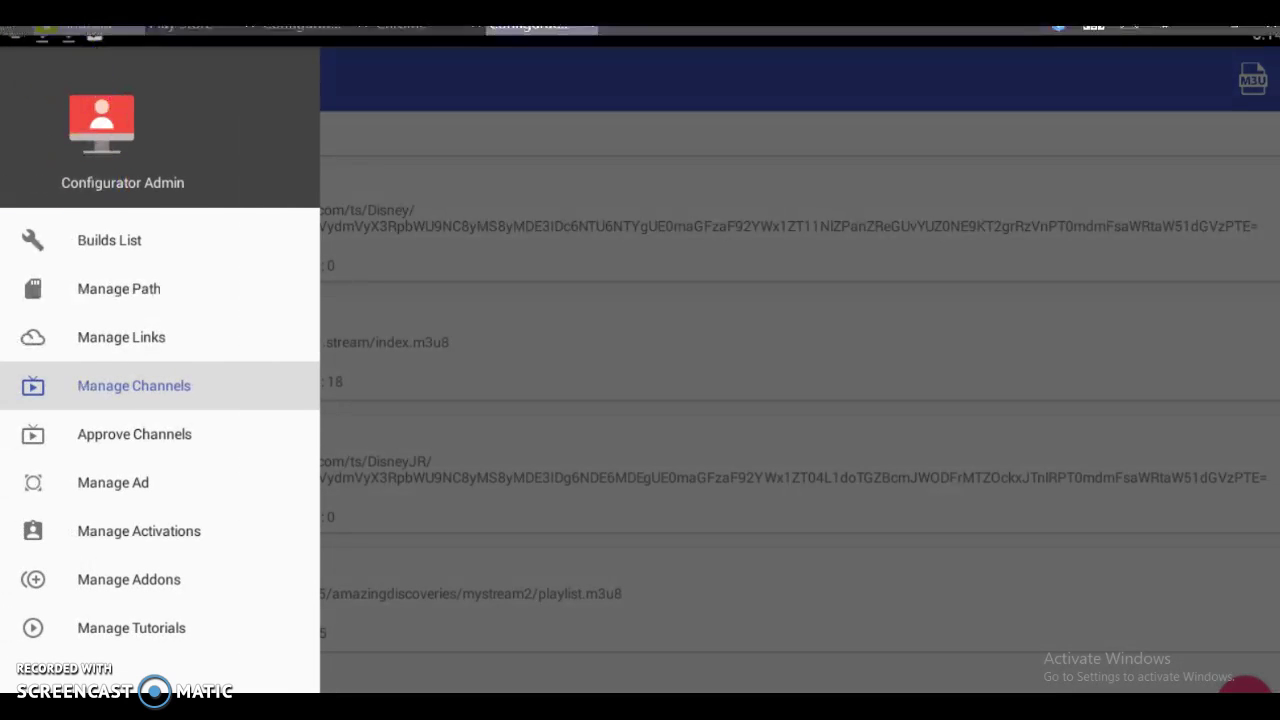
click(286, 32)
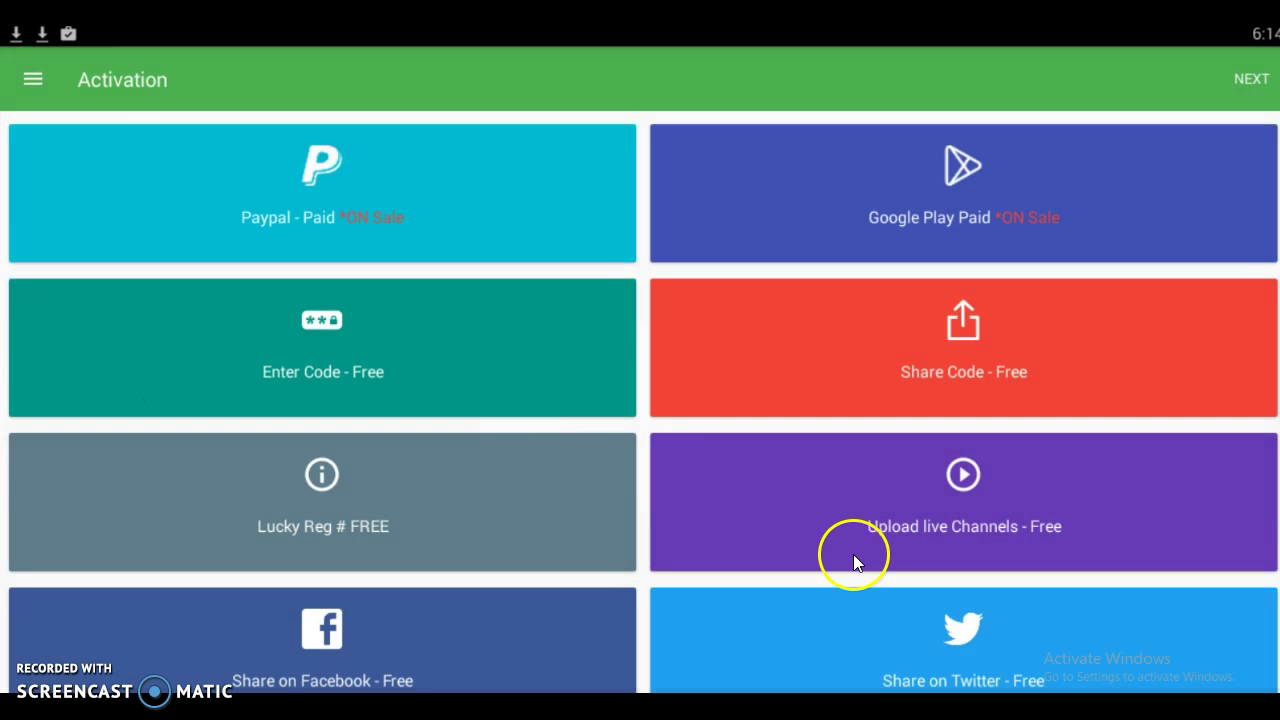
Open the blank Upload live Channels form from Activation, then minimise the emulator.
click(1028, 519)
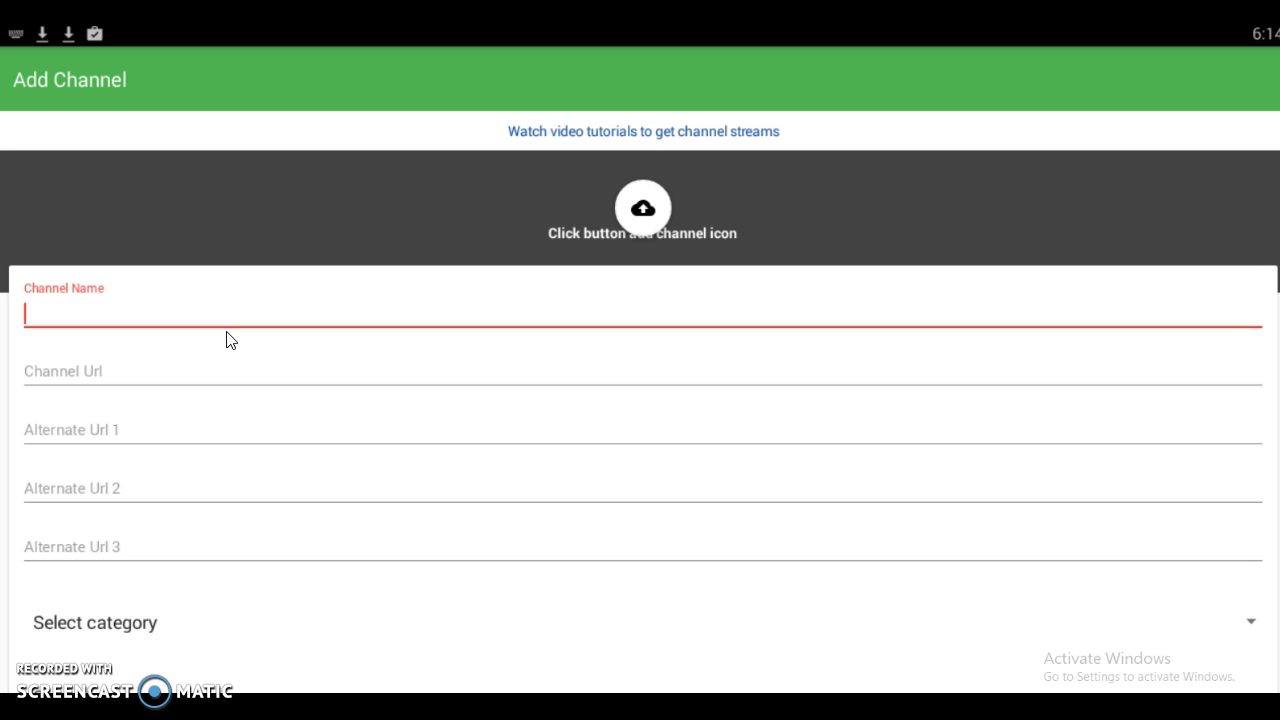
click(669, 205)
click(1204, 37)
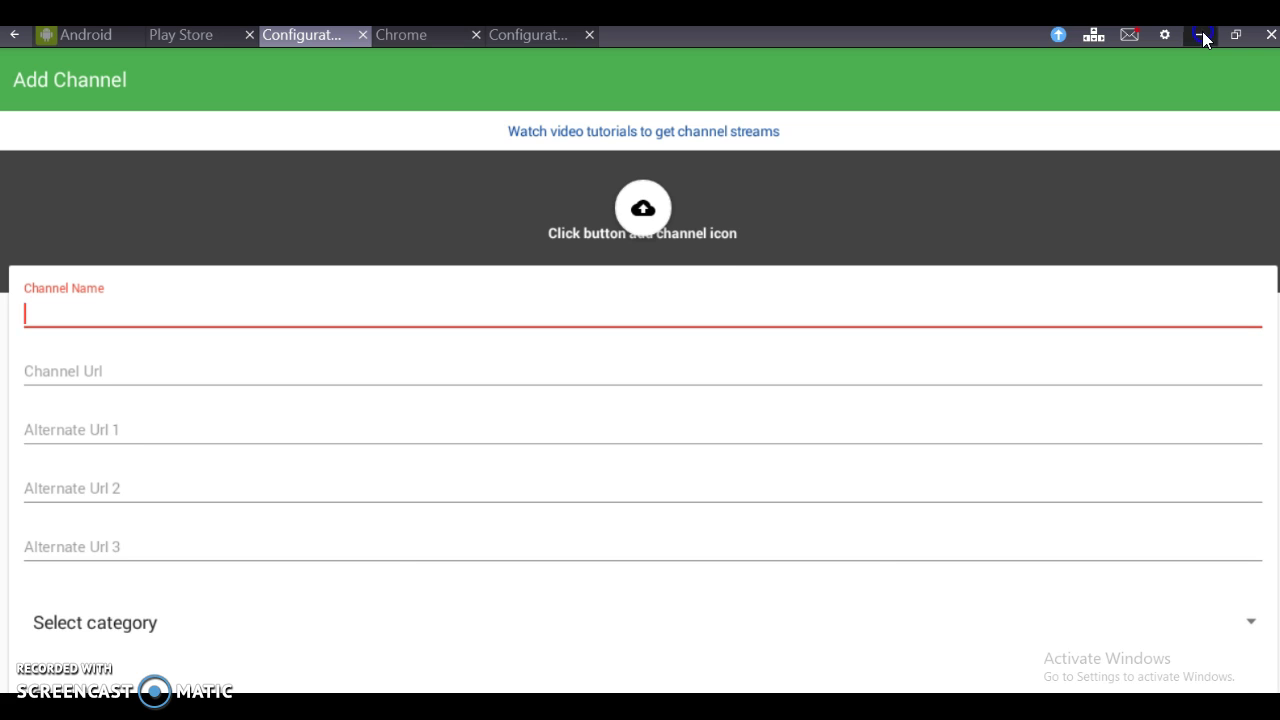
click(1203, 34)
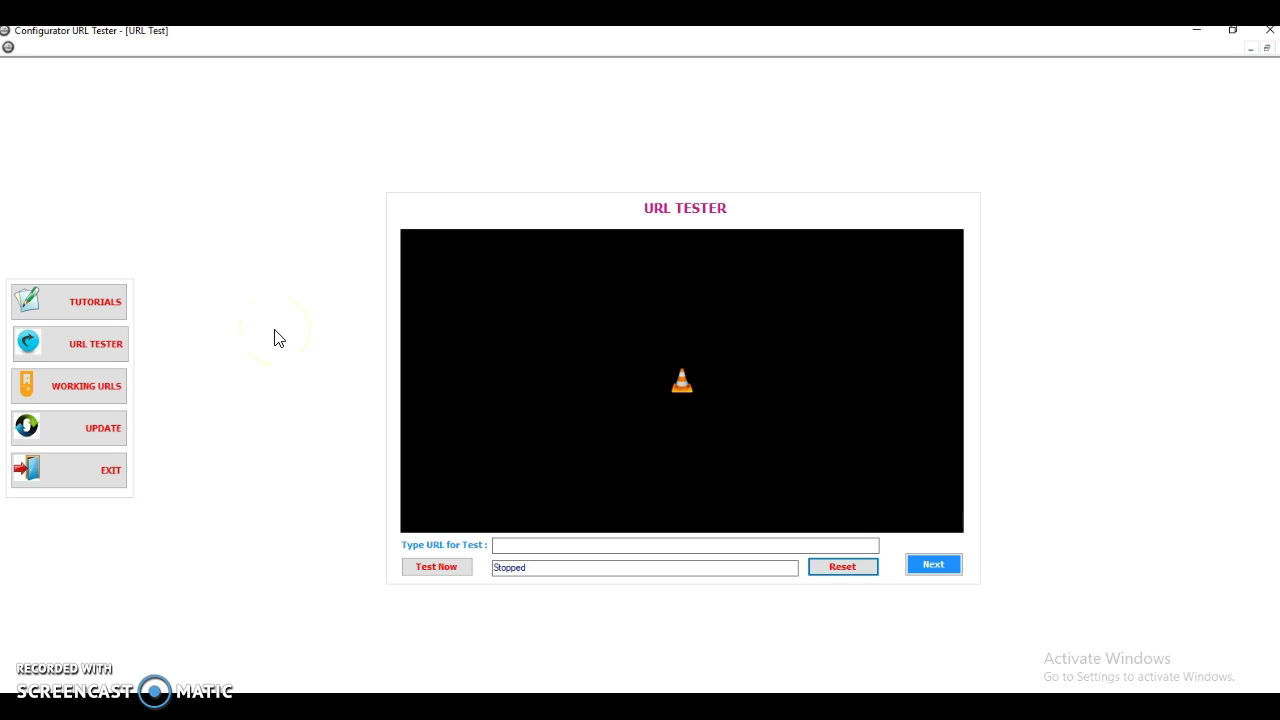
Minimise the Configurator URL Tester to reveal URL Snooper's captured m3u8 link.
click(500, 402)
click(1203, 40)
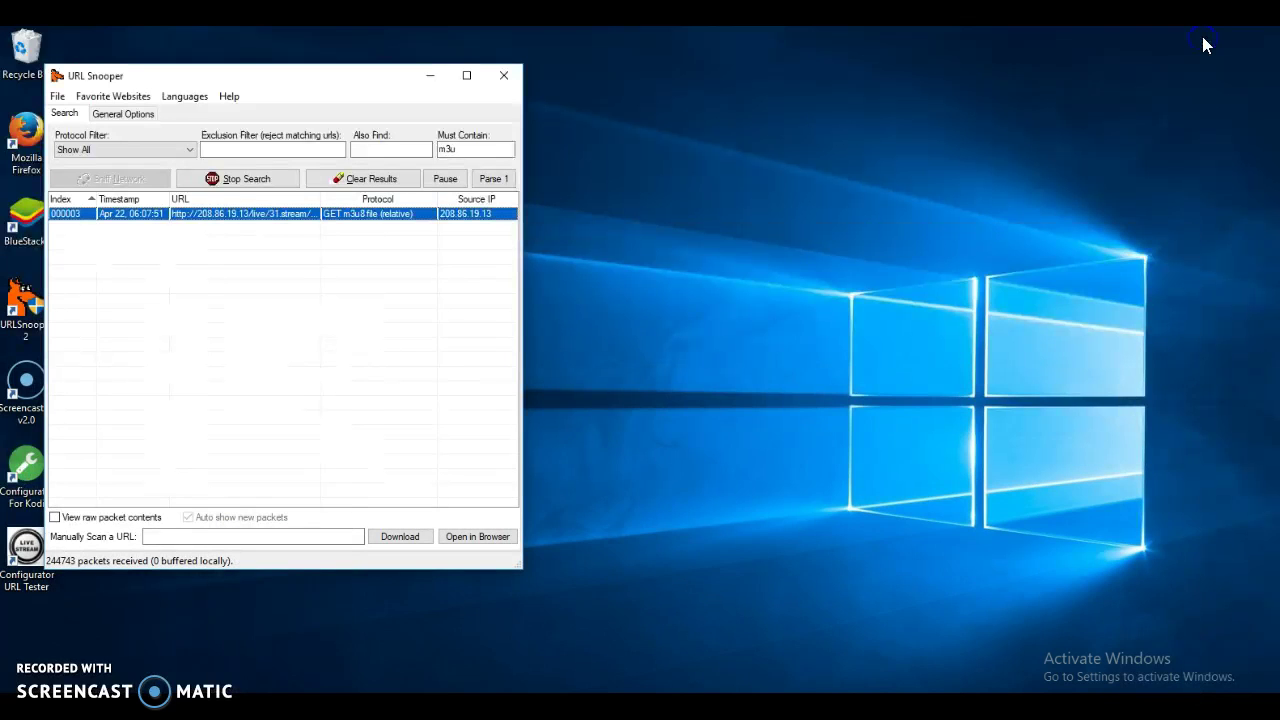